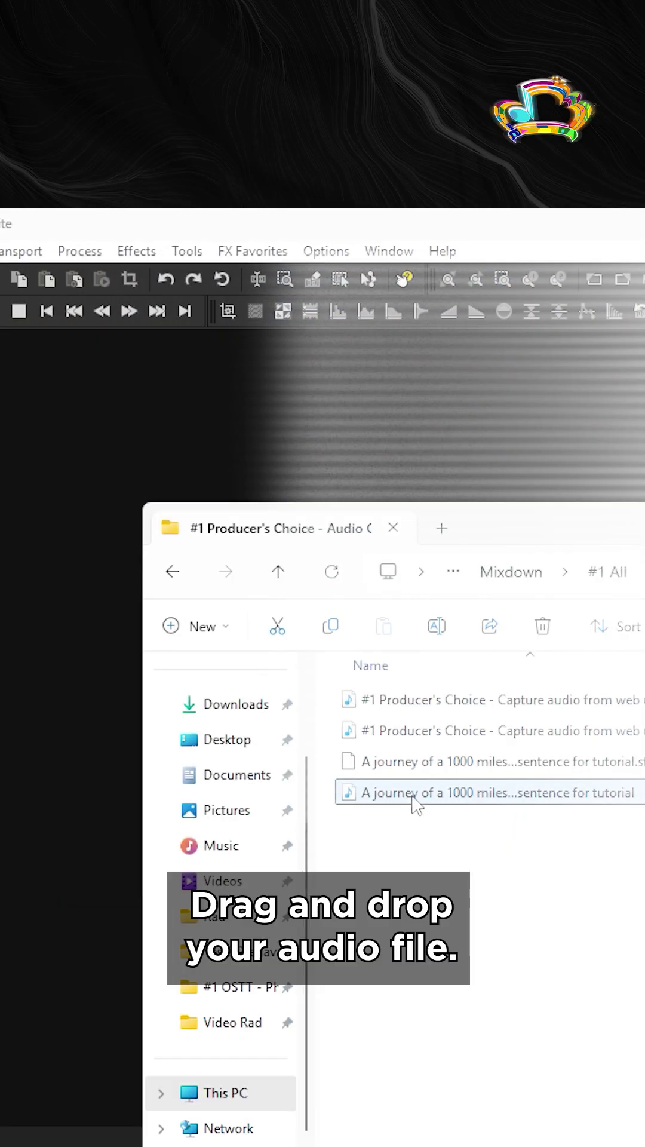
Drag the spoken-sentence WAV from File Explorer into Sound Forge to load its waveform
{"action": "left_click_drag", "start_coordinate": [398, 794], "coordinate": [77, 408]}
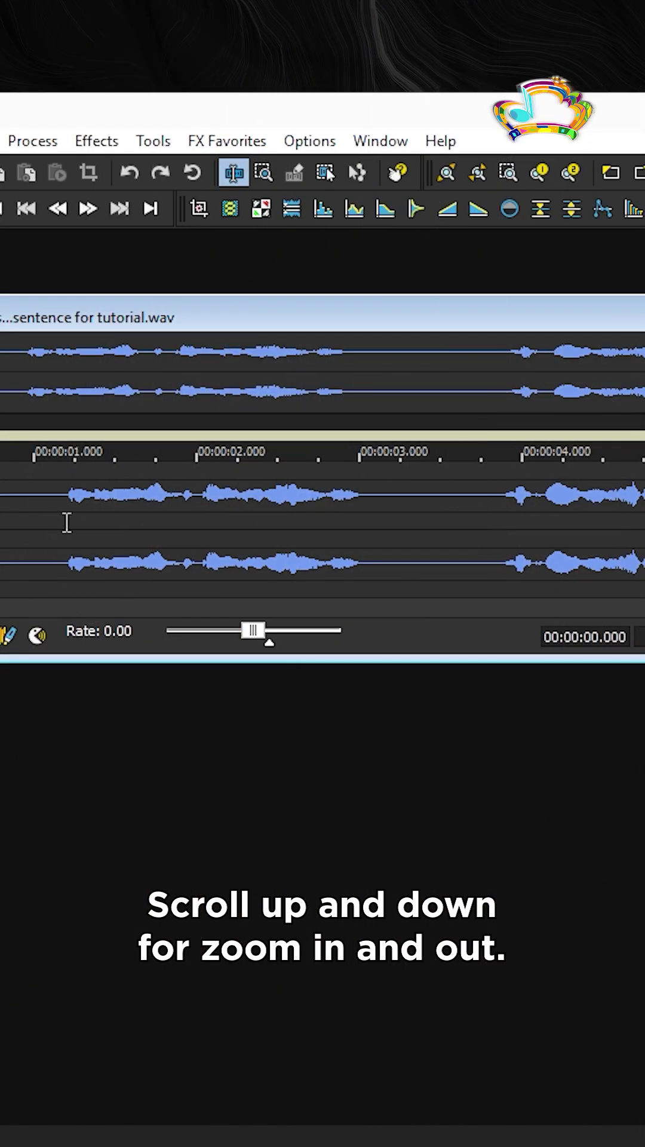
{"action": "scroll", "coordinate": [67, 523], "scroll_direction": "up", "scroll_amount": 3}
{"action": "scroll", "coordinate": [67, 522], "scroll_direction": "down", "scroll_amount": 3}
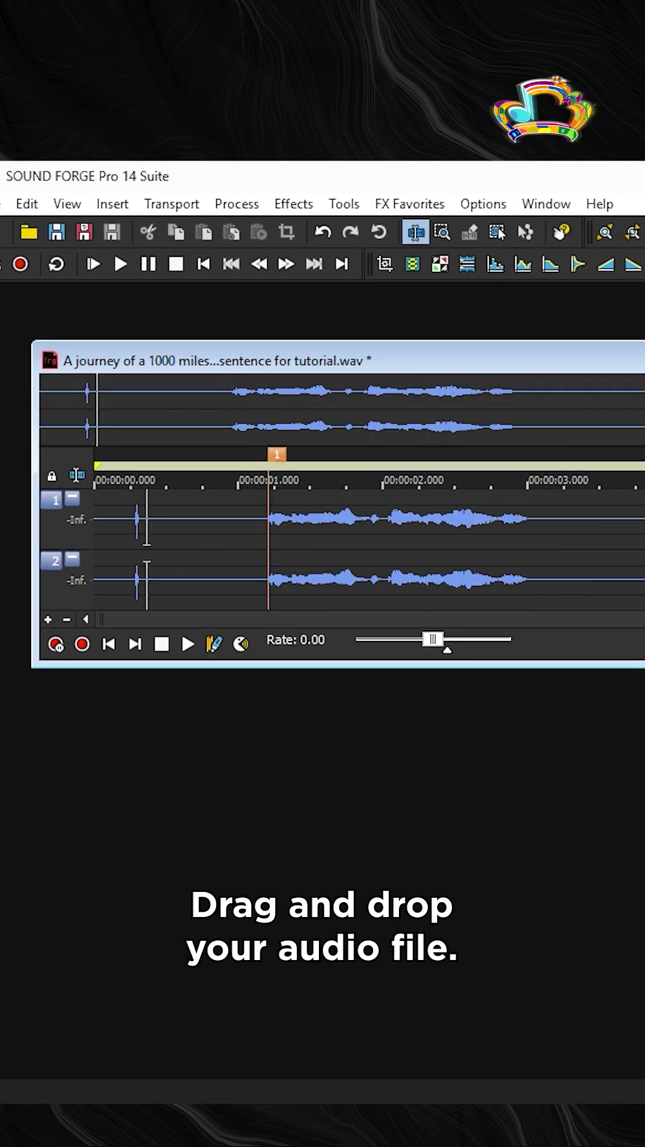
Select the leading silence before the speech and place the edit point near the recording's end
{"action": "double_click", "coordinate": [179, 538]}
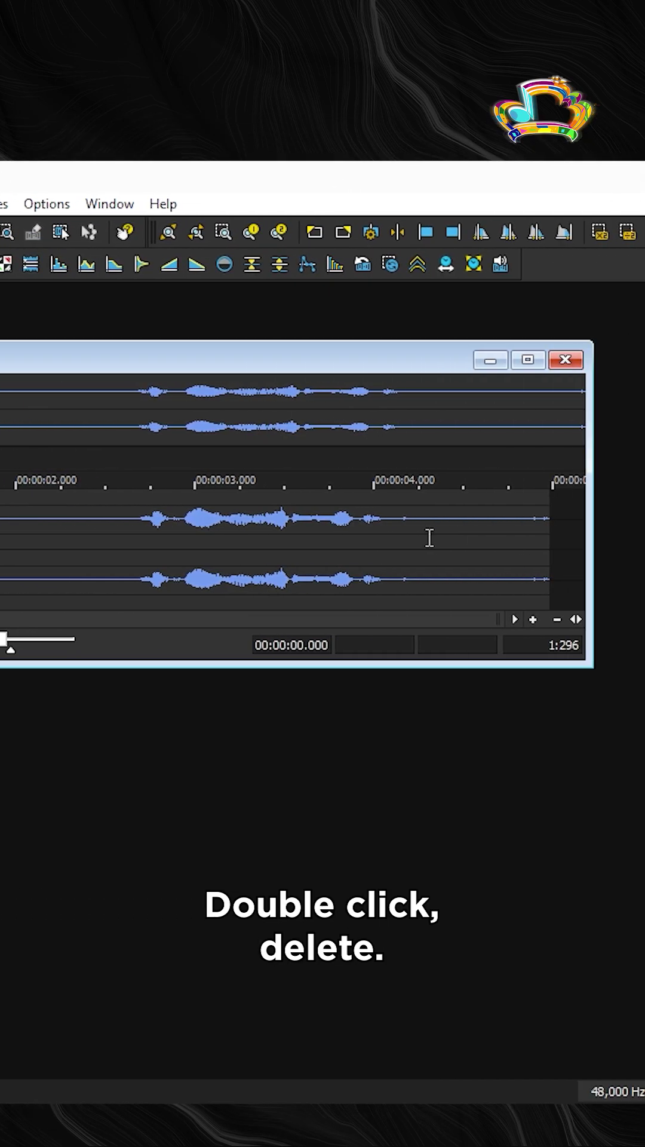
{"action": "left_click", "coordinate": [429, 538]}
{"action": "scroll", "coordinate": [429, 538], "scroll_direction": "up", "scroll_amount": 3}
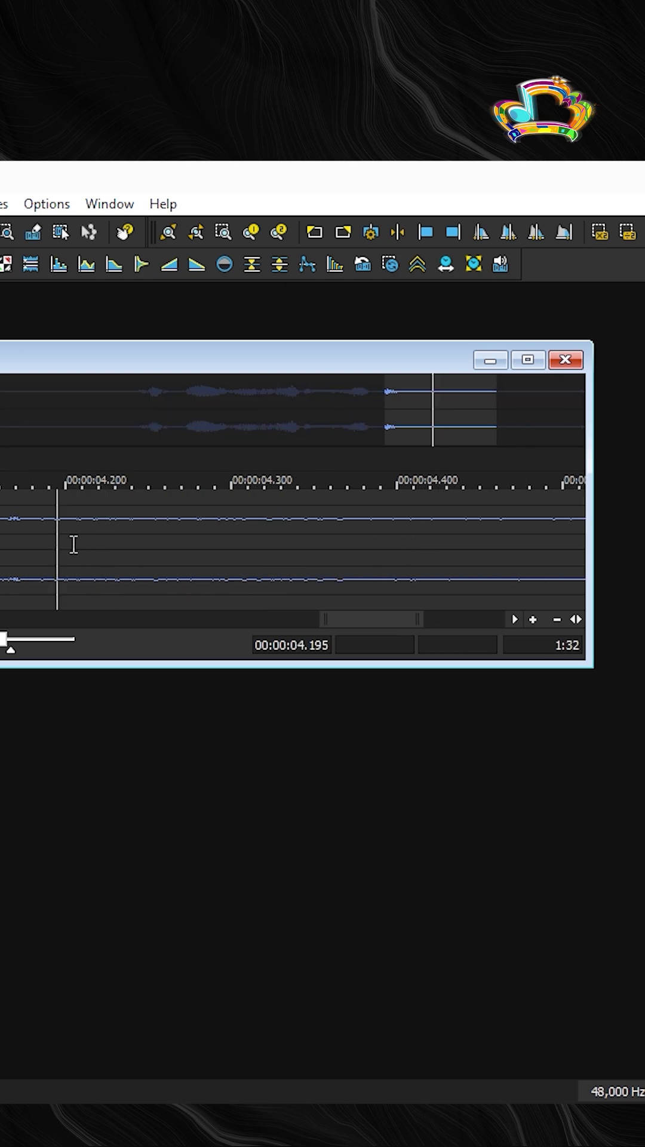
{"action": "scroll", "coordinate": [91, 554], "scroll_direction": "down", "scroll_amount": 3}
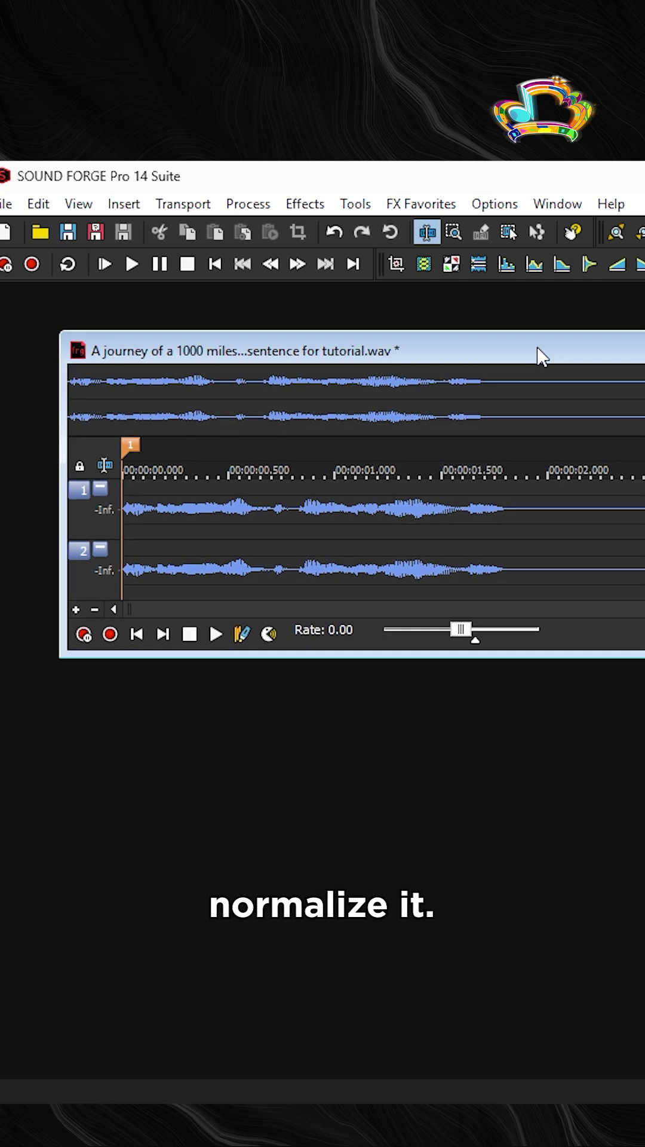
Normalize the recording with the '[Sys] Normalize RMS to -10 dB (speech)' preset
{"action": "left_click", "coordinate": [193, 210]}
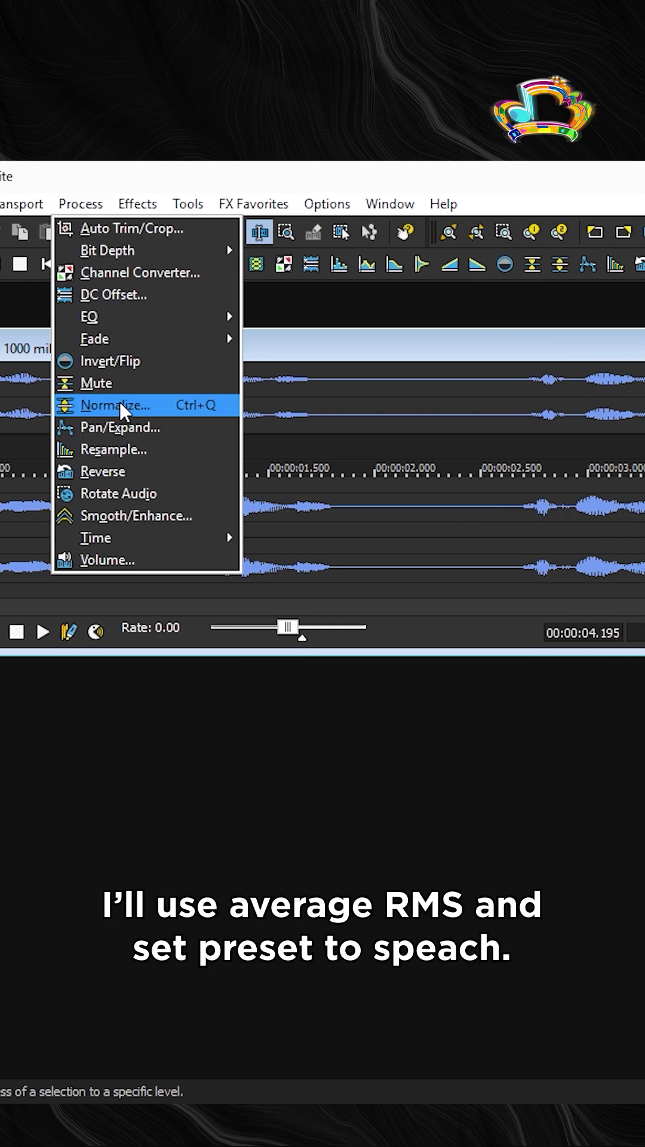
{"action": "left_click", "coordinate": [116, 401]}
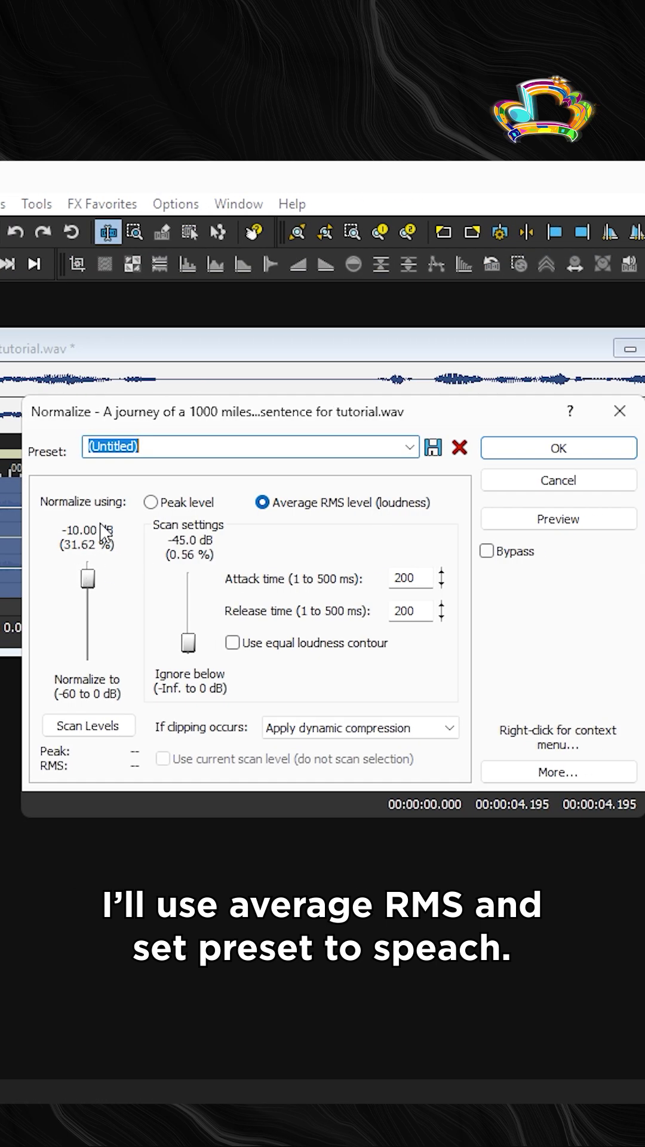
{"action": "left_click", "coordinate": [410, 448]}
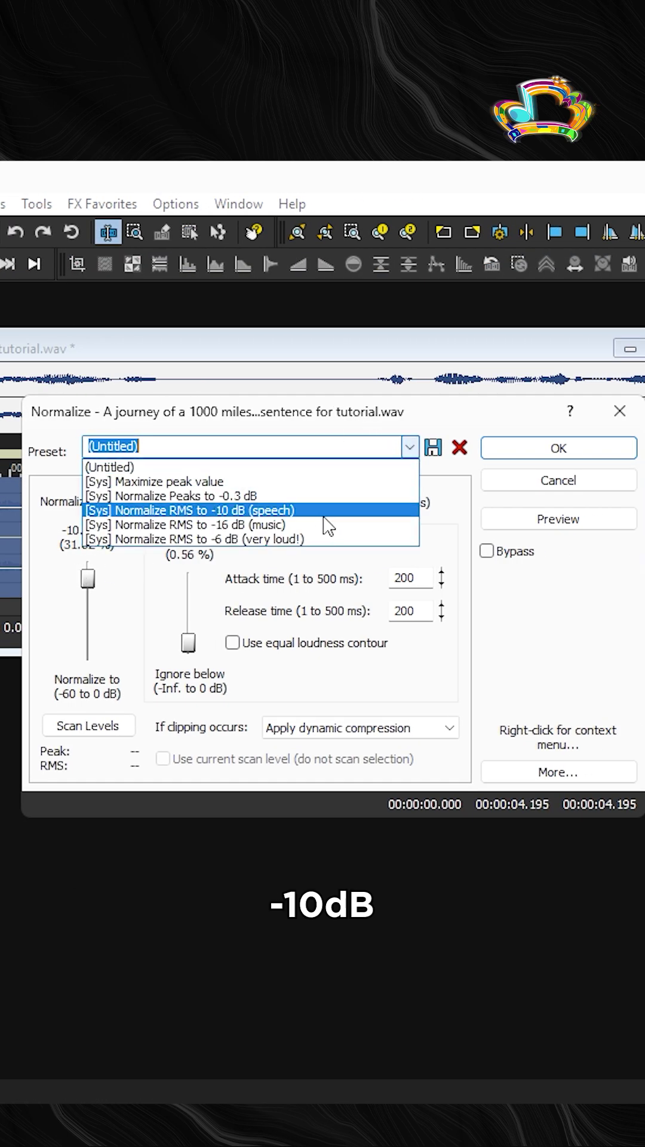
{"action": "left_click", "coordinate": [310, 515]}
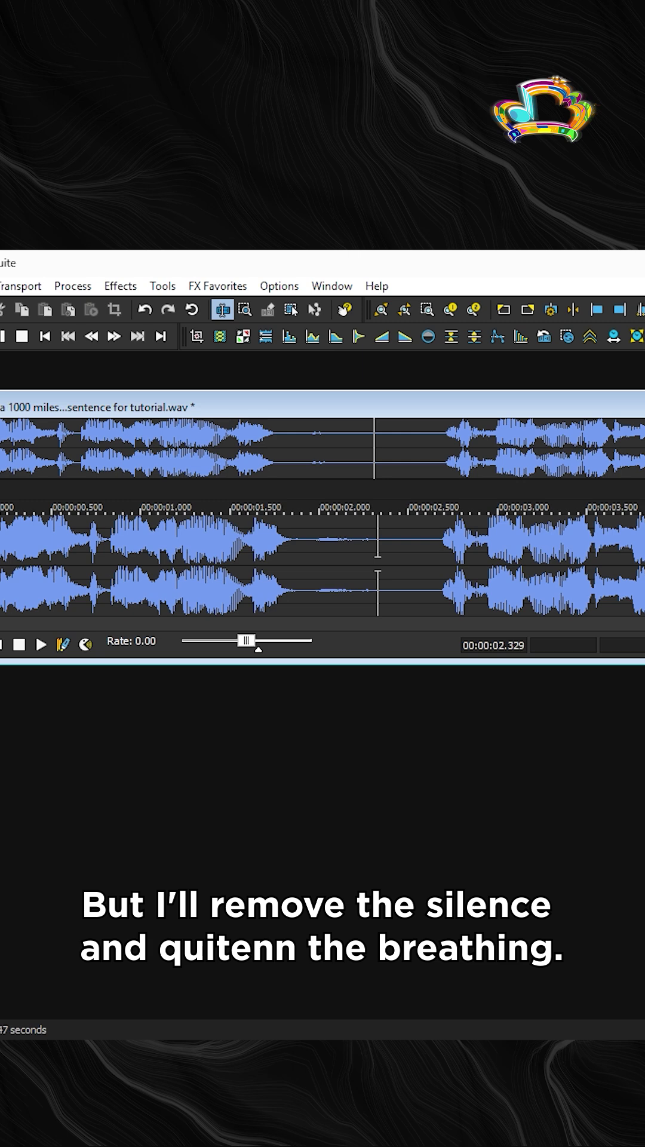
{"action": "scroll", "coordinate": [378, 556], "scroll_direction": "up", "scroll_amount": 2}
{"action": "scroll", "coordinate": [358, 560], "scroll_direction": "up", "scroll_amount": 1}
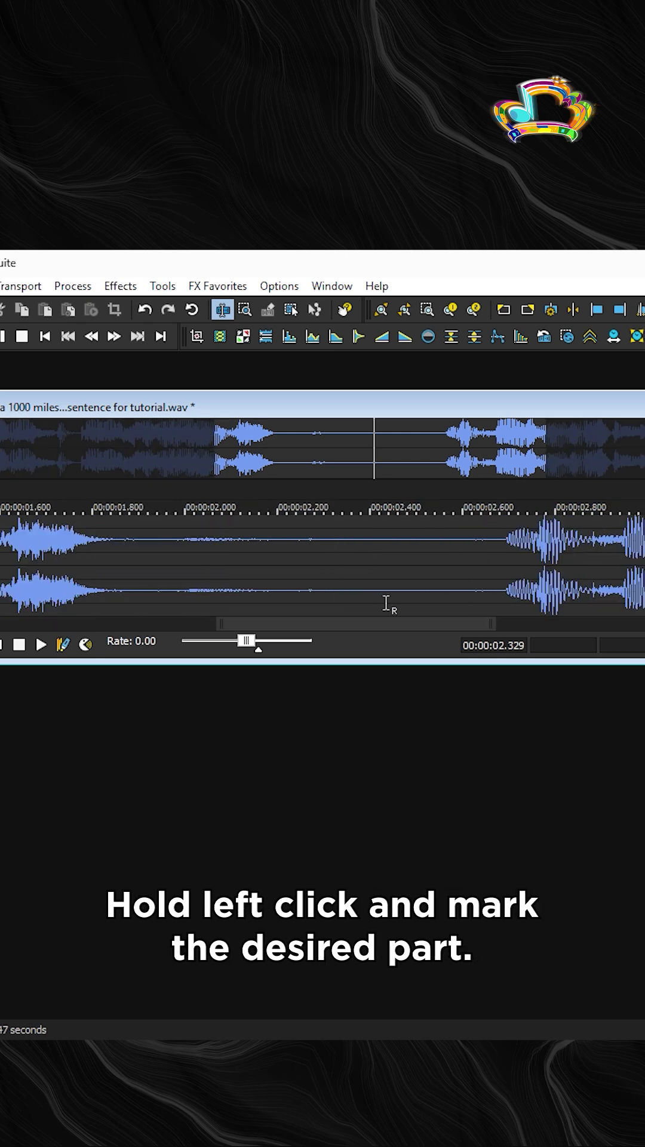
Delete the silent gap between the phrases around 2.3–2.7 s
{"action": "left_click_drag", "start_coordinate": [339, 559], "coordinate": [494, 597]}
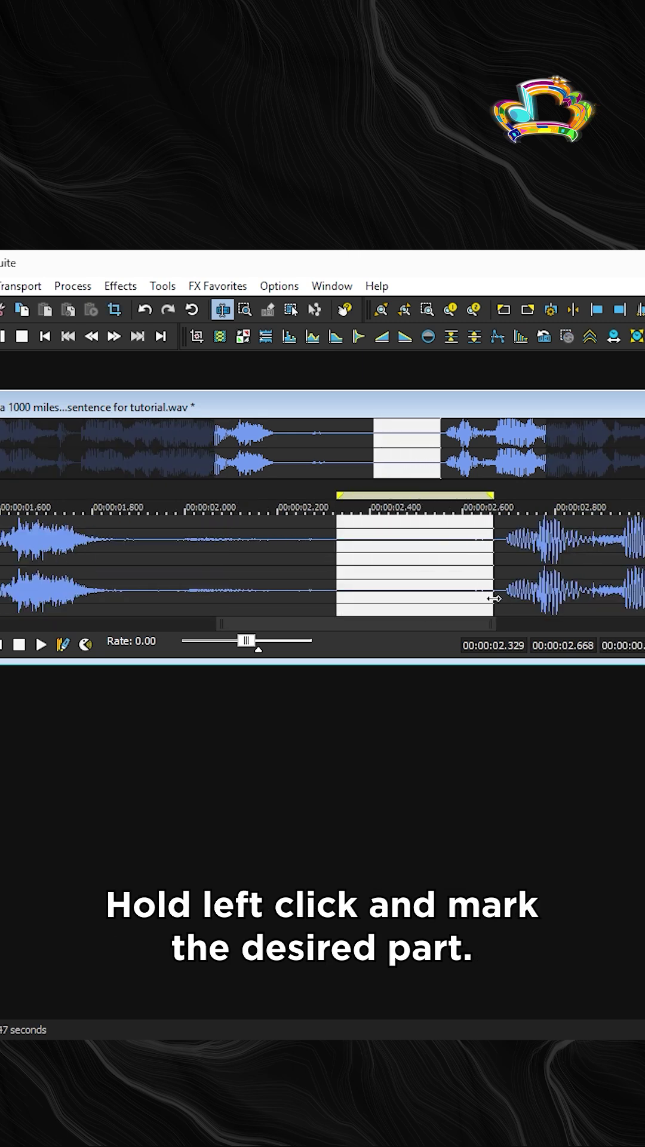
{"action": "key", "text": "Delete"}
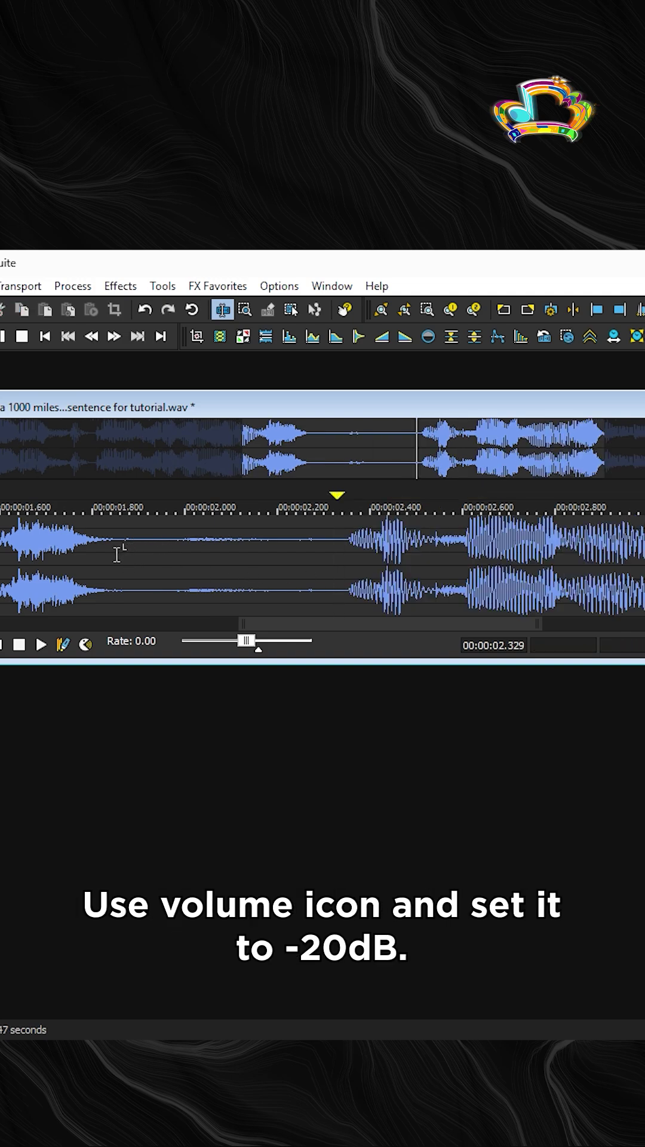
Reduce the loud breath before the next phrase by about 20 dB with the Volume tool
{"action": "left_click_drag", "start_coordinate": [117, 554], "coordinate": [326, 582]}
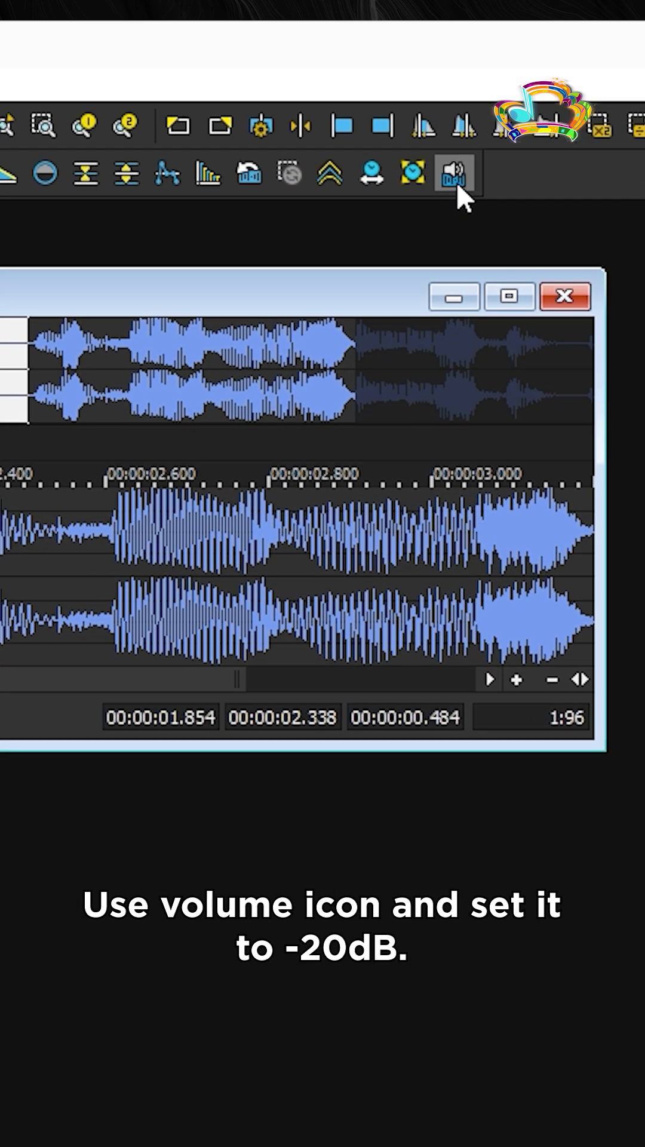
{"action": "left_click", "coordinate": [456, 180]}
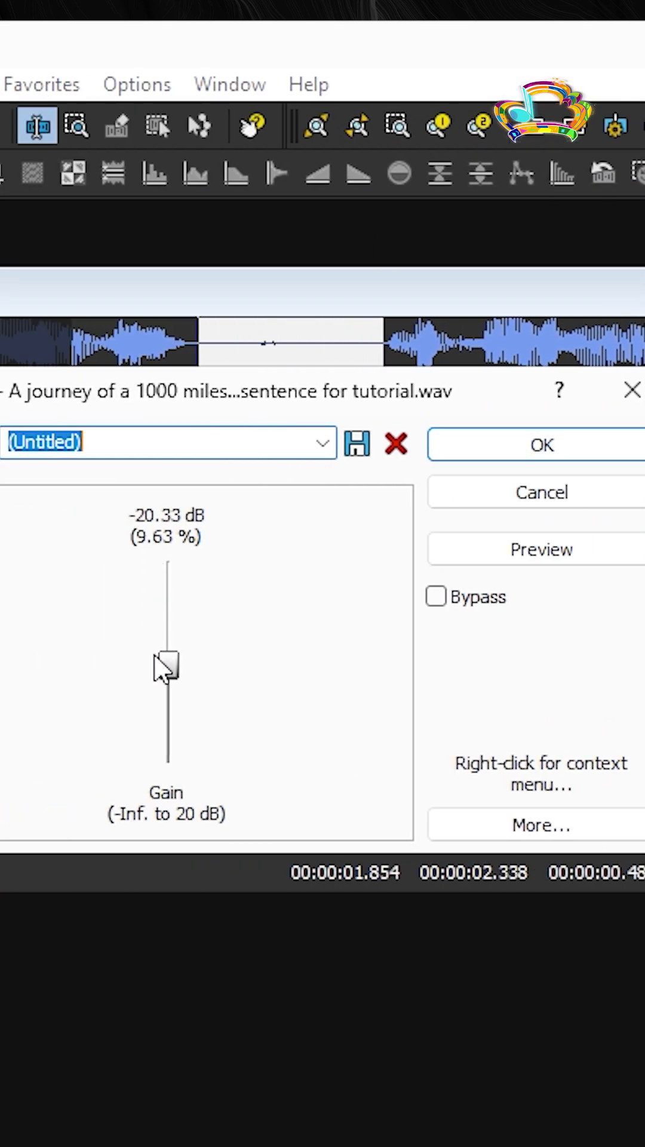
{"action": "left_click", "coordinate": [542, 445]}
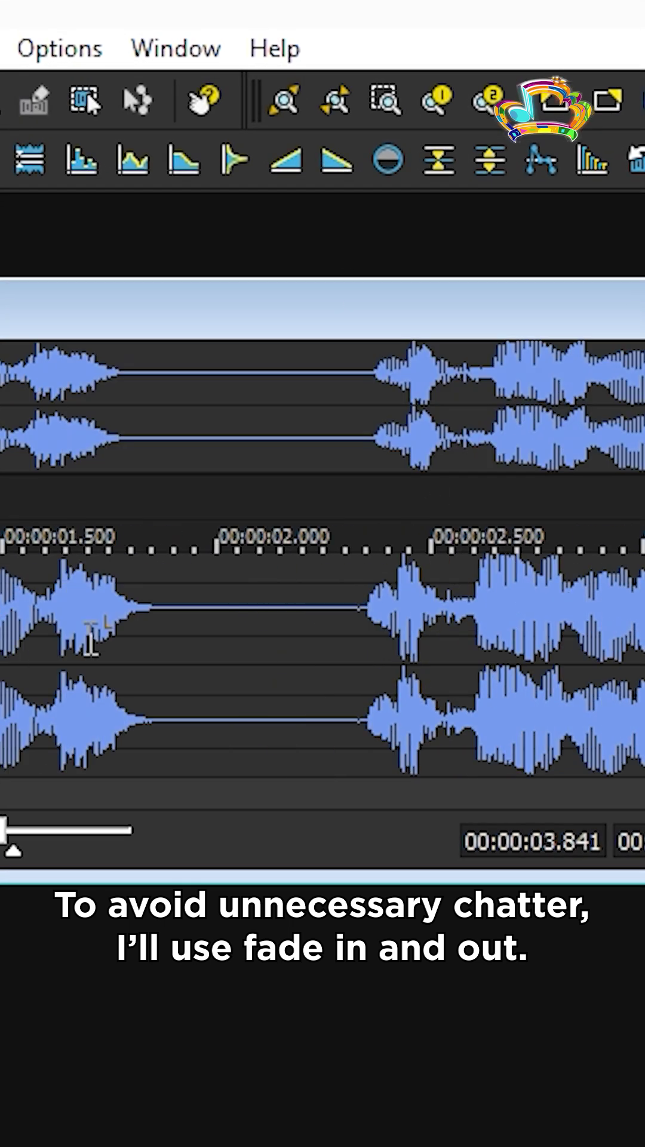
Fade out the first phrase's decaying tail and fade in the start of the recording
{"action": "left_click", "coordinate": [90, 636]}
{"action": "left_click_drag", "start_coordinate": [186, 689], "coordinate": [507, 687]}
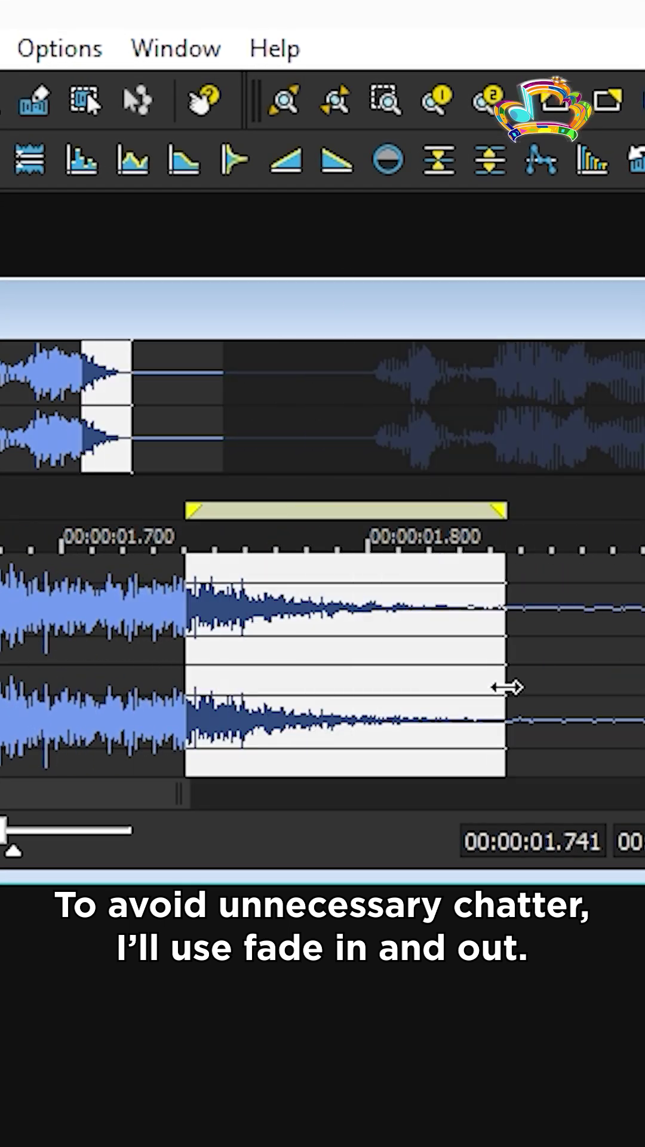
{"action": "left_click", "coordinate": [339, 161]}
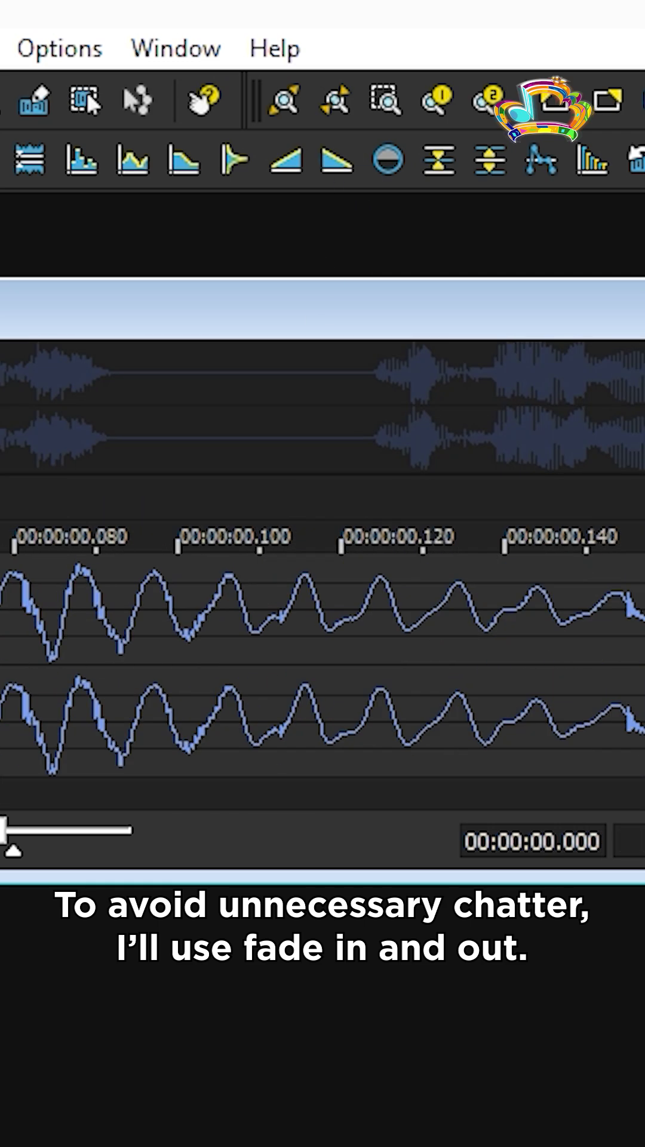
{"action": "left_click", "coordinate": [251, 161]}
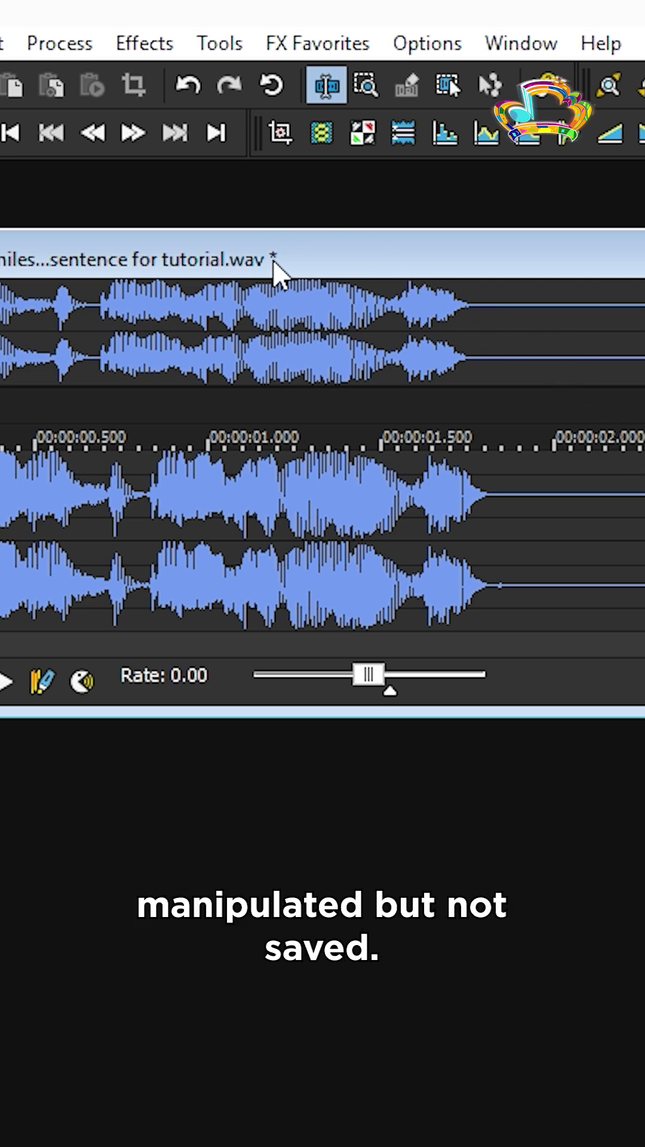
Start a Save As with Wave (Microsoft) (*.wav) as the type and list its format templates
{"action": "key", "text": "ctrl+shift+s"}
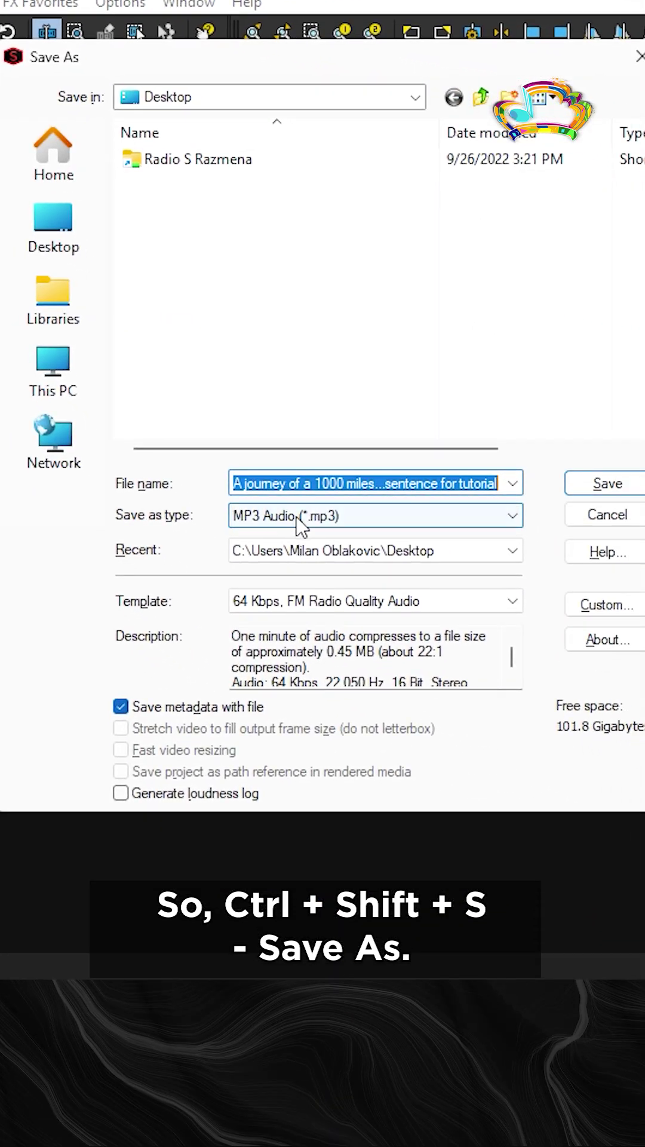
{"action": "left_click", "coordinate": [448, 604]}
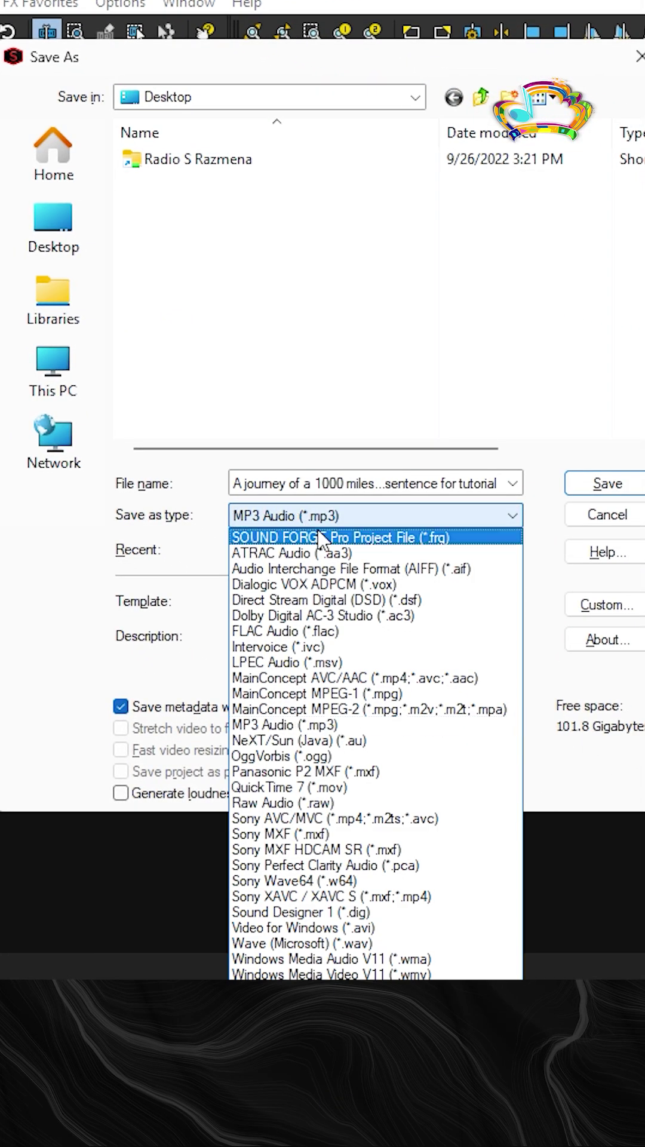
{"action": "left_click", "coordinate": [305, 944]}
{"action": "left_click", "coordinate": [376, 602]}
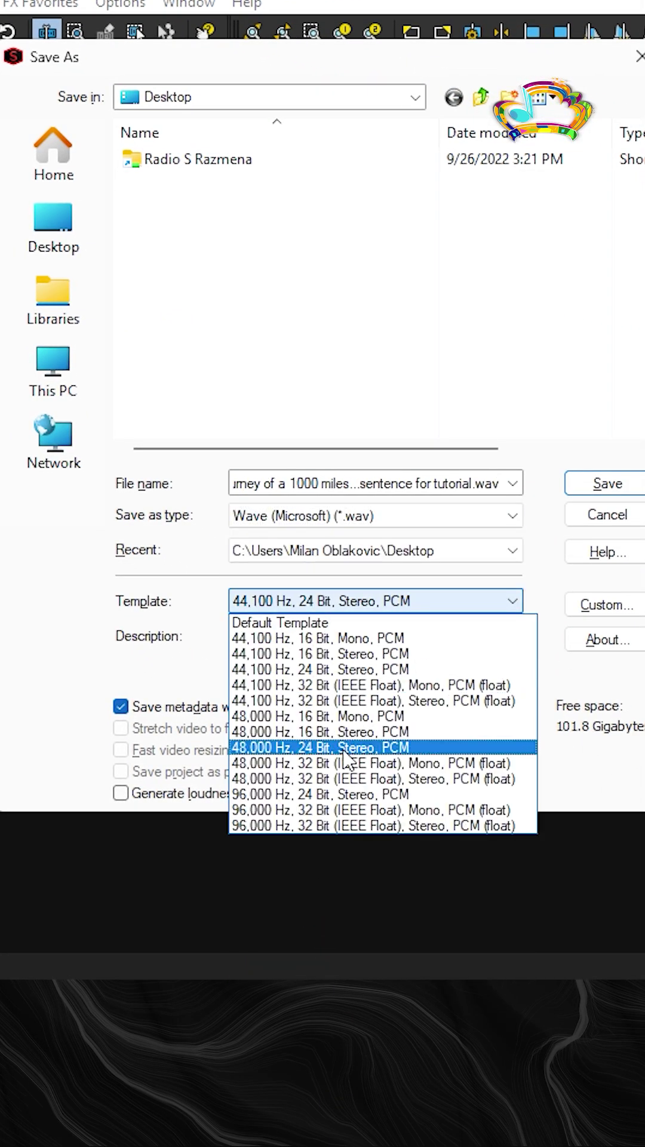